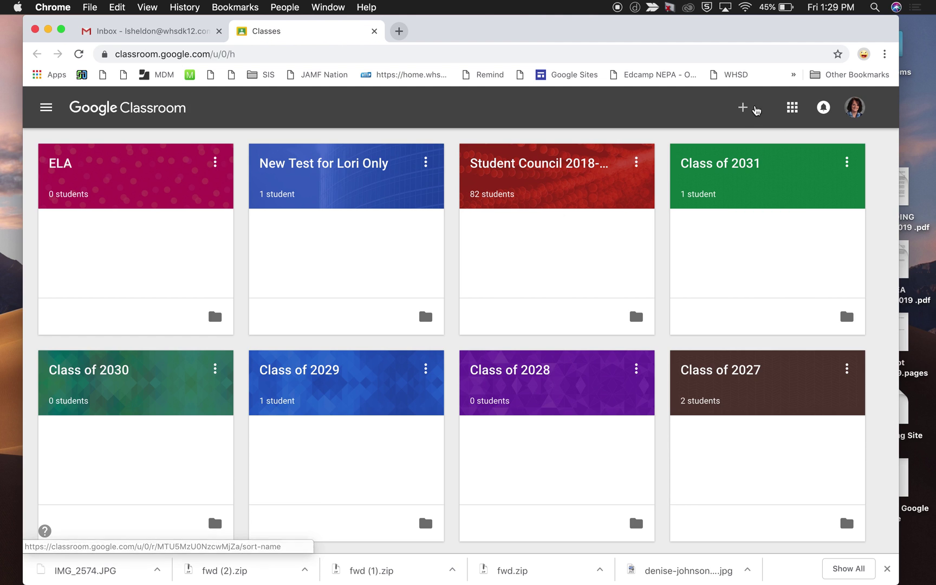
# Create a new class named "Sample Class 1".
pyautogui.click(740, 107)
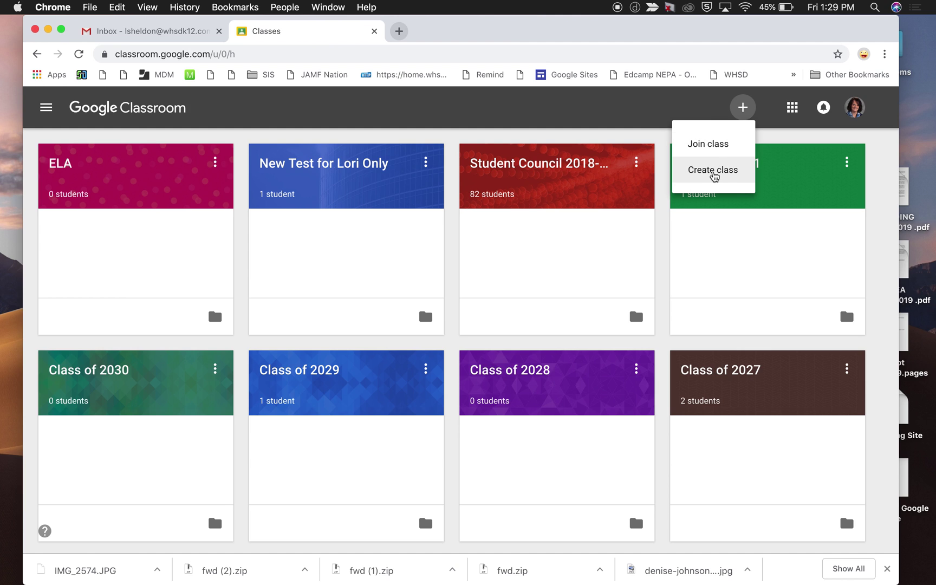
pyautogui.click(714, 173)
pyautogui.write('Sample Class 1')
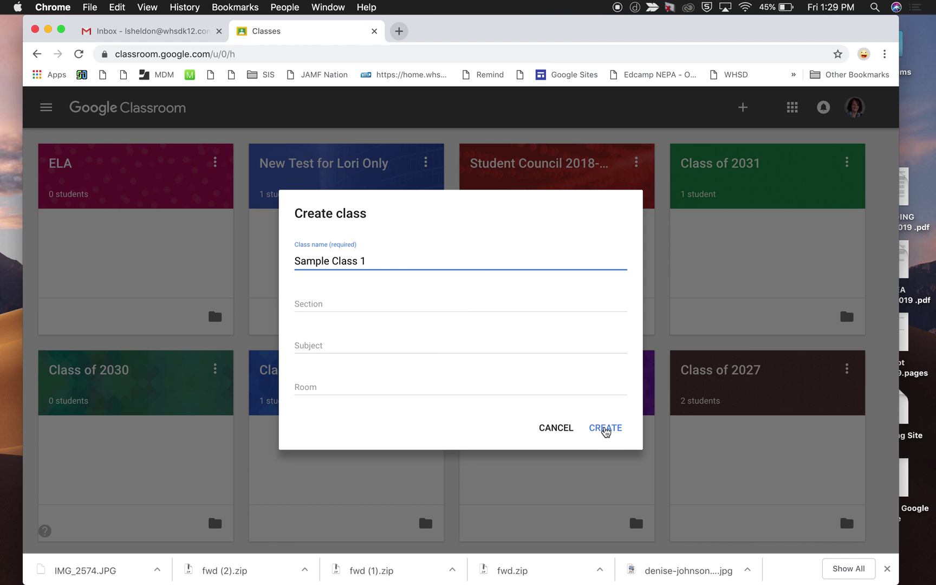
pyautogui.click(605, 430)
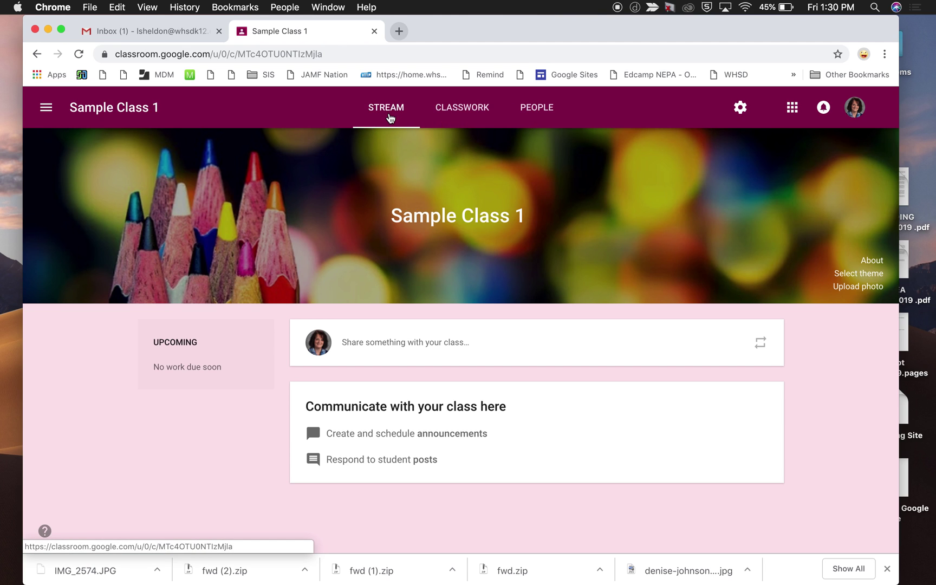
# Review the kinds of classwork that can be created for the class, and view its teacher and student roster.
pyautogui.click(462, 111)
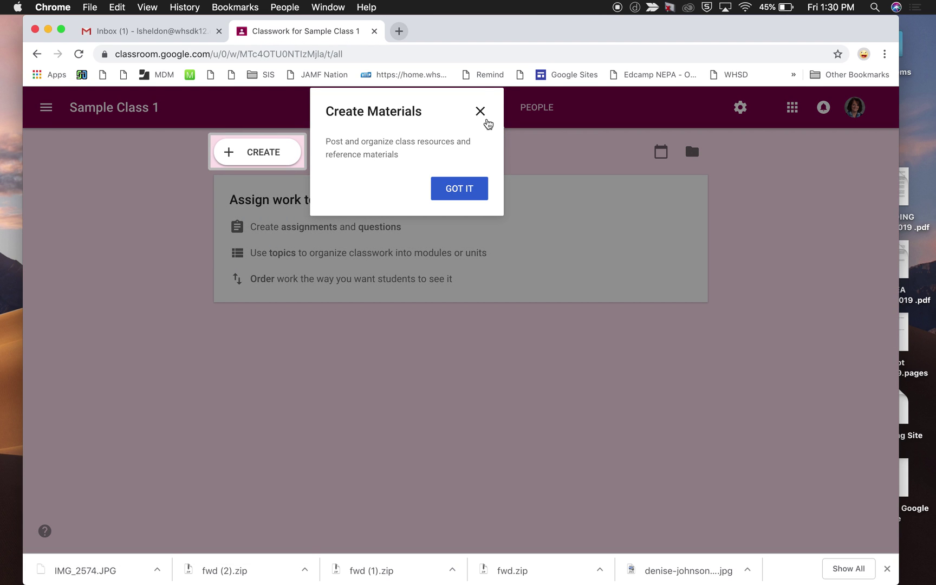
pyautogui.click(480, 114)
pyautogui.click(244, 153)
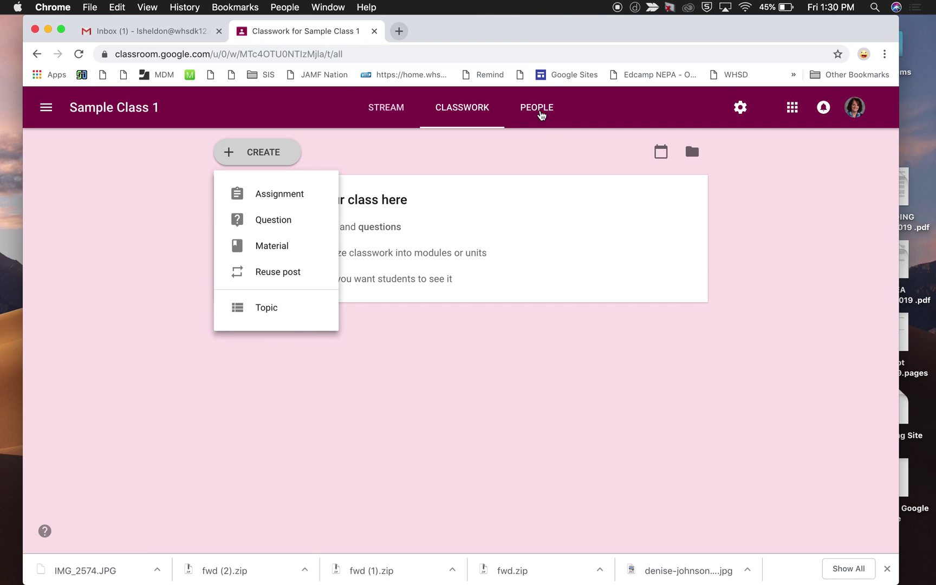
pyautogui.click(540, 117)
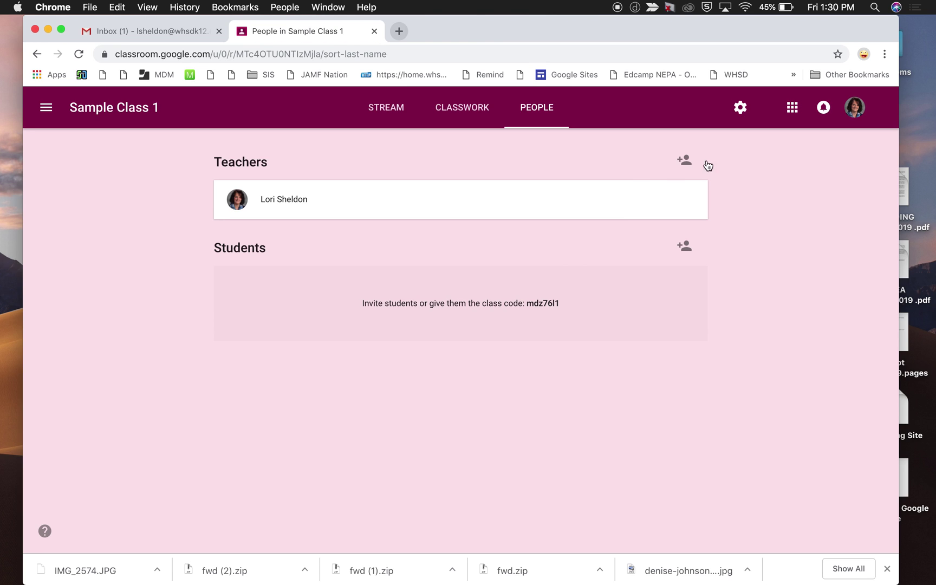
# Display the class code enlarged from the class settings, and return to the class roster.
pyautogui.click(740, 107)
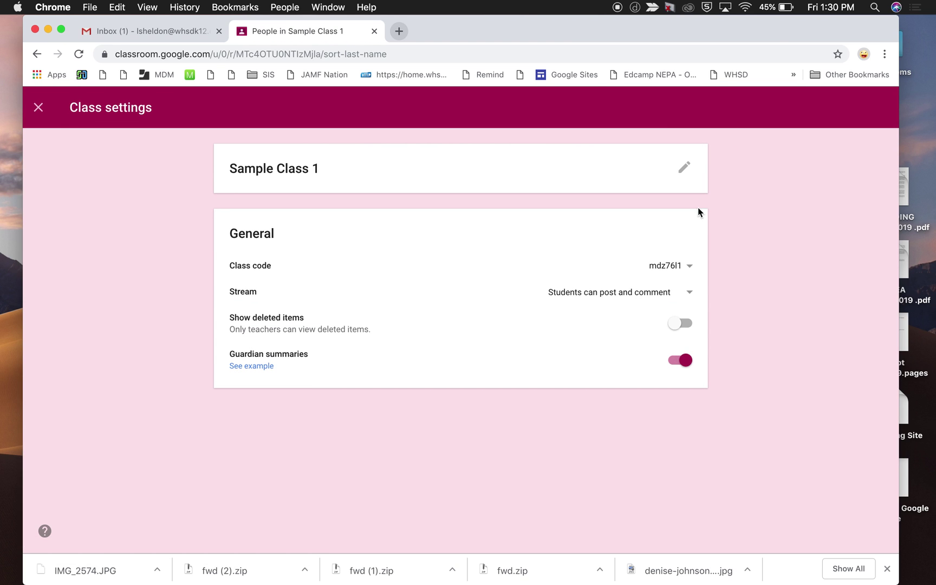
pyautogui.click(689, 268)
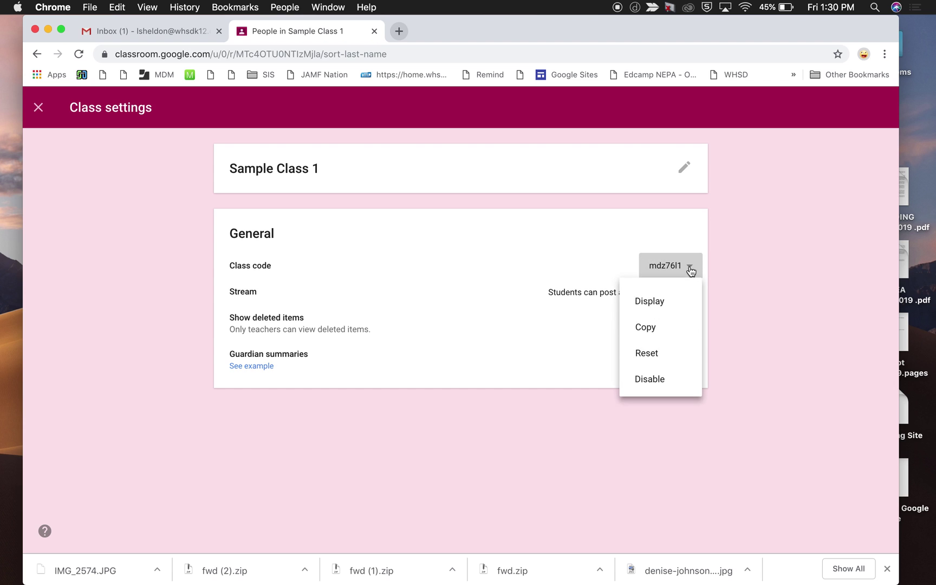
pyautogui.click(660, 306)
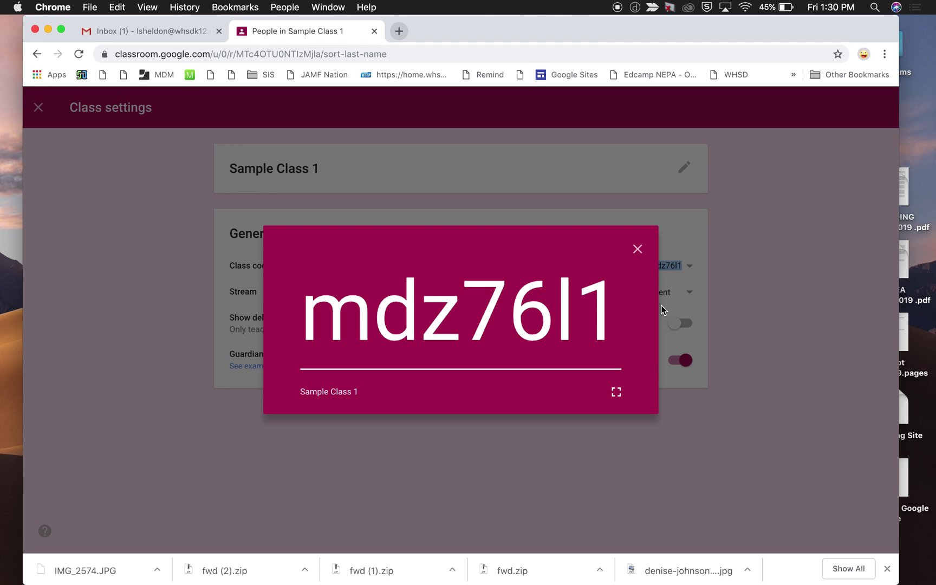
pyautogui.click(637, 249)
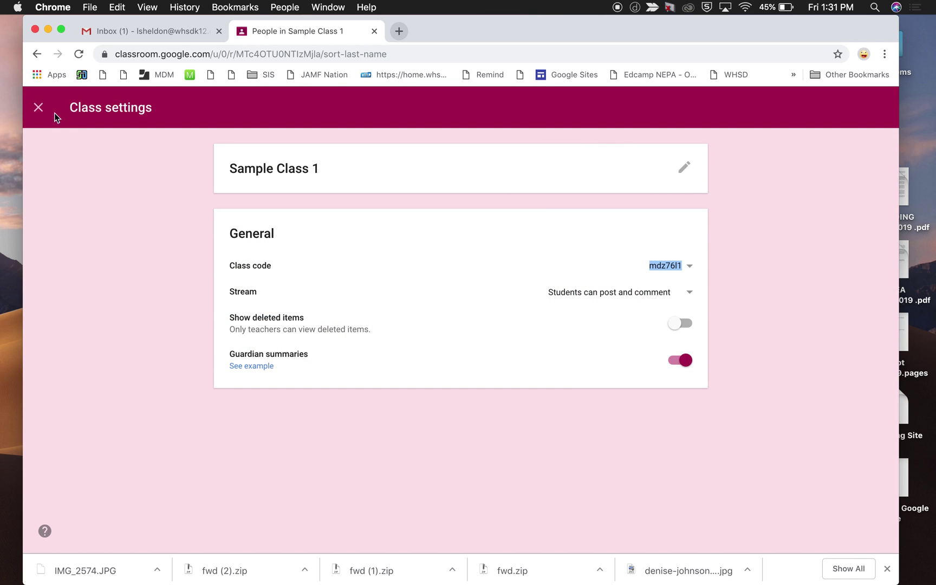
pyautogui.click(38, 108)
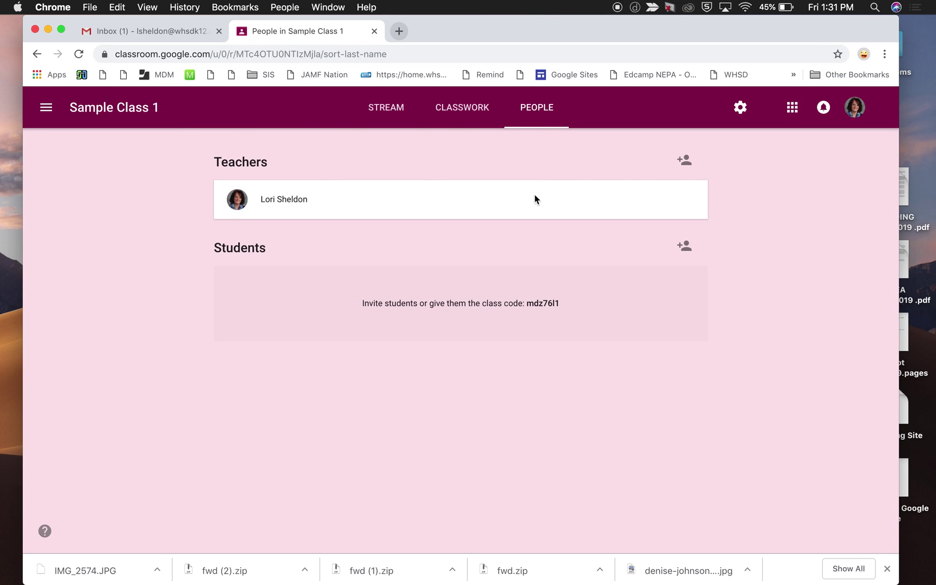
# Start a post in the class stream and examine which classes and students it can be shared with.
pyautogui.click(388, 110)
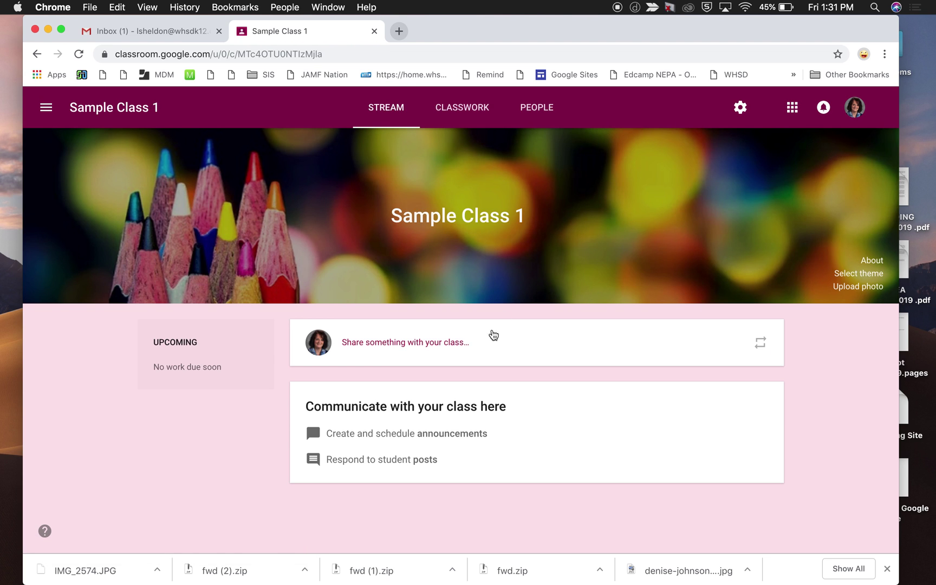
pyautogui.click(465, 347)
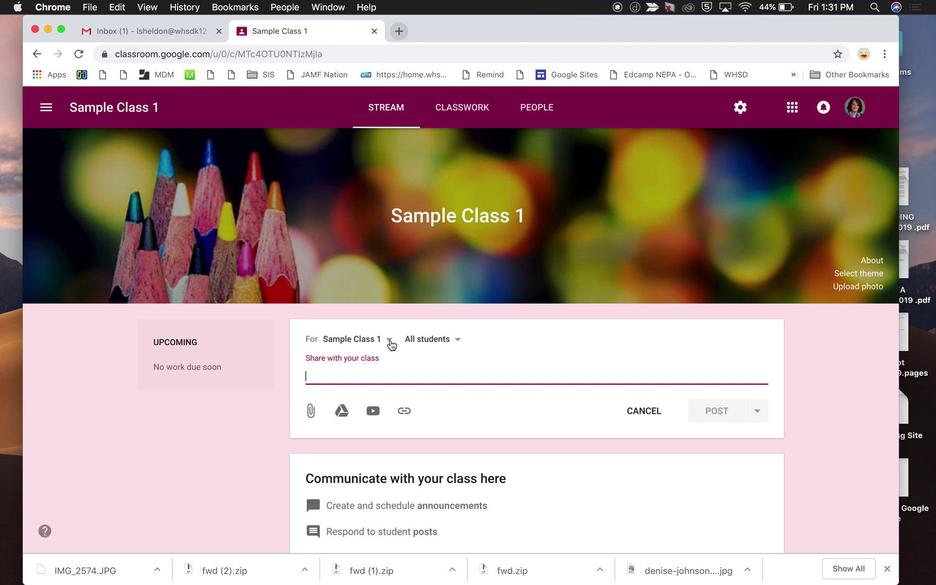
pyautogui.click(389, 341)
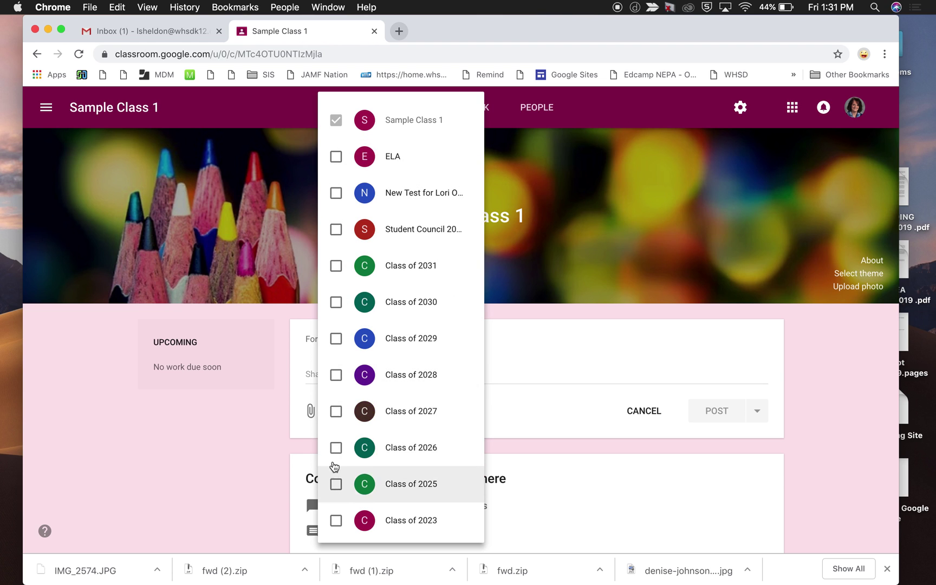
pyautogui.click(576, 275)
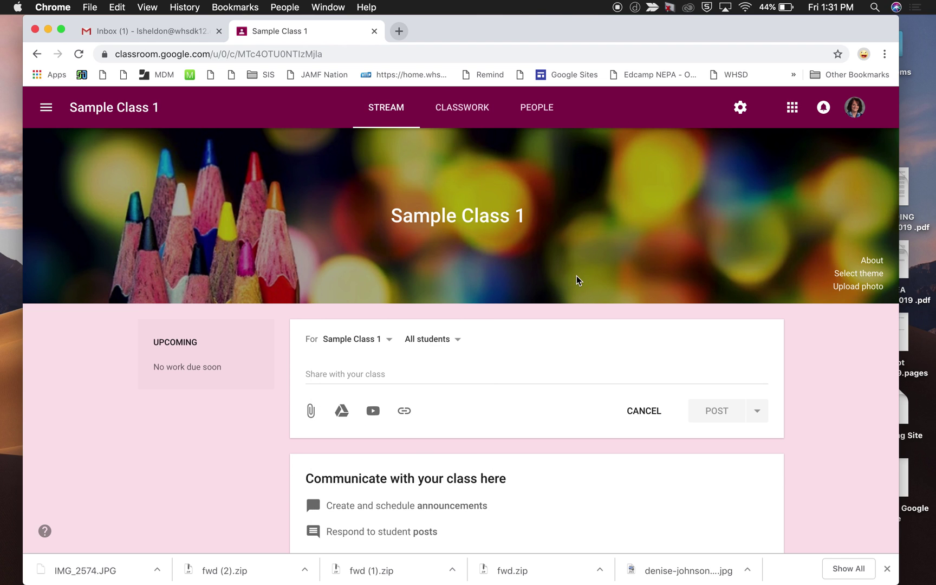
pyautogui.click(459, 343)
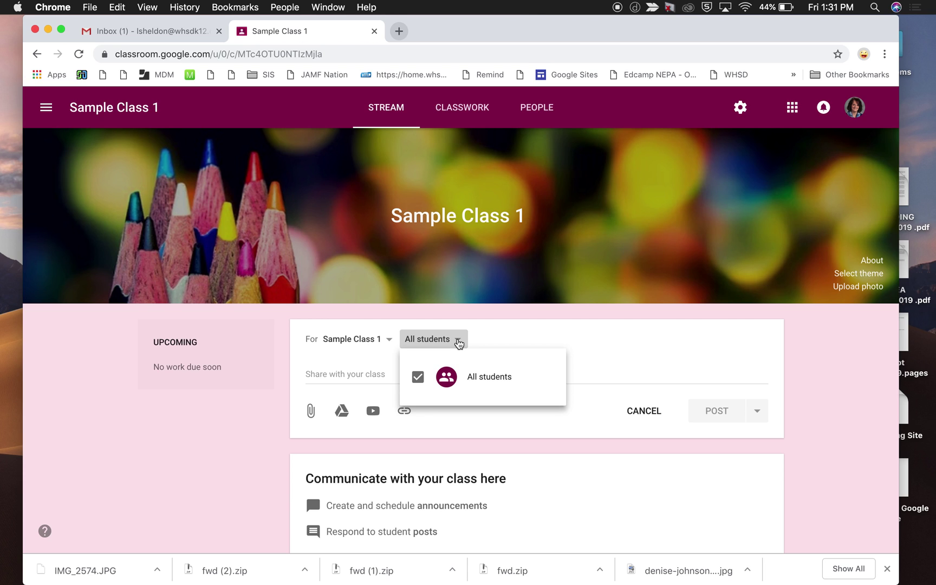
pyautogui.click(614, 343)
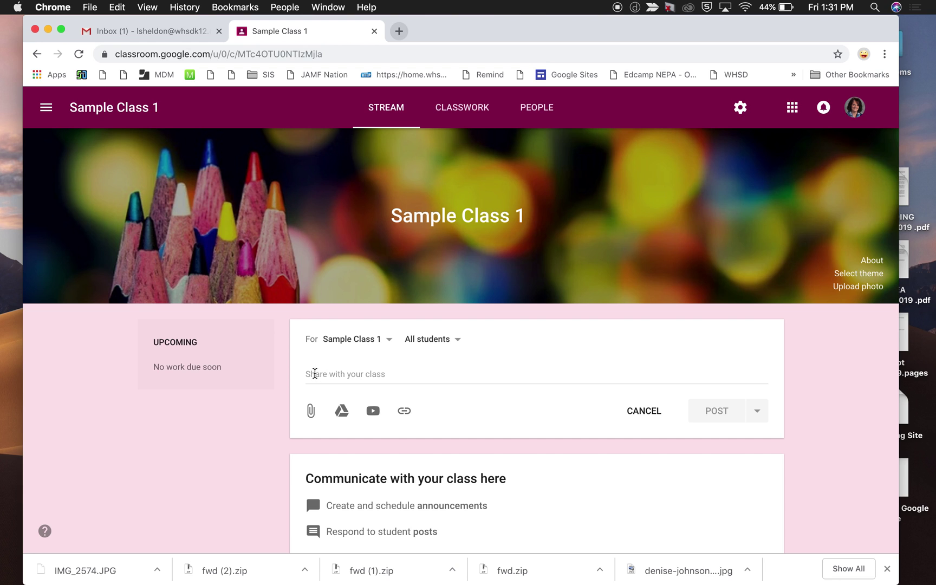
# Examine the stream post's options for attaching files, leaving the file upload without adding anything.
pyautogui.click(312, 415)
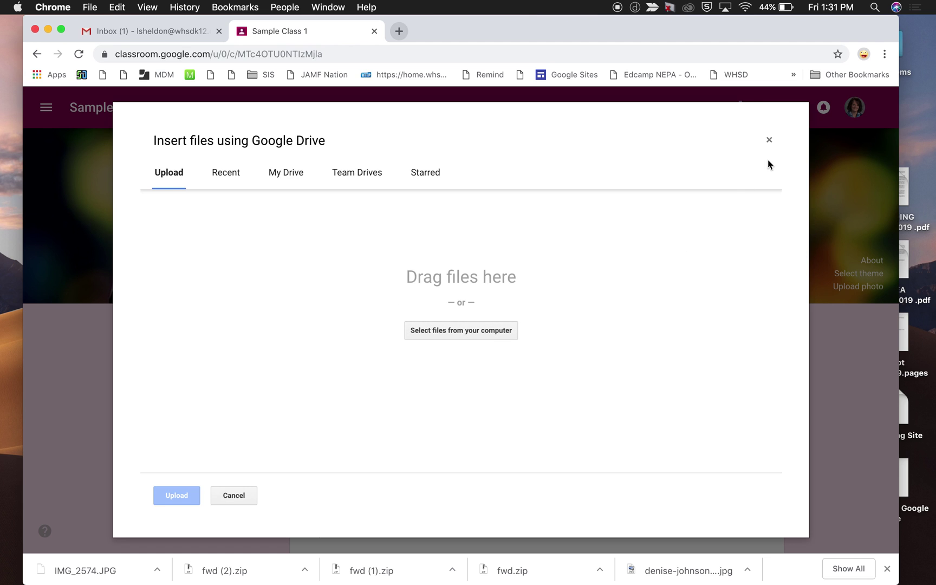
pyautogui.click(769, 142)
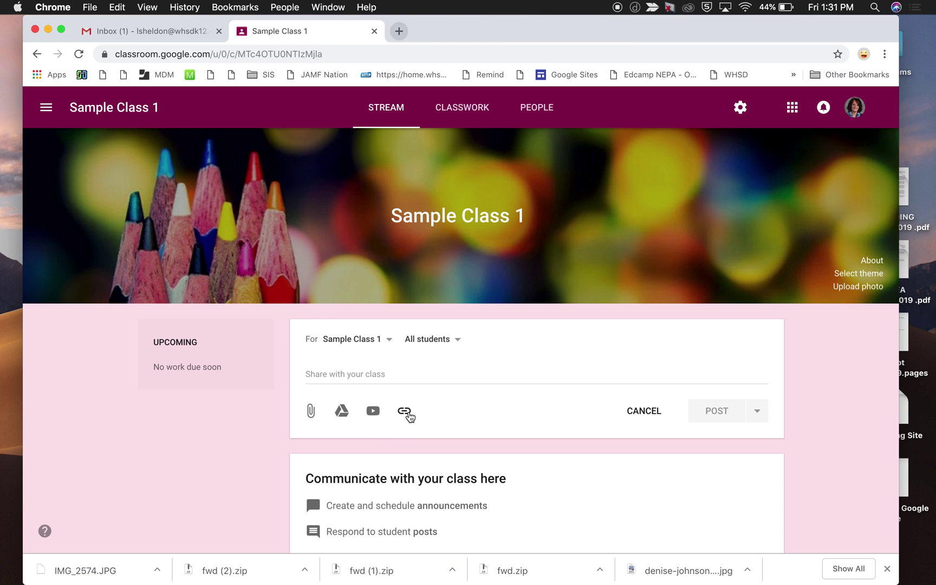
pyautogui.scroll(-1, 483, 398)
pyautogui.scroll(-2, 483, 399)
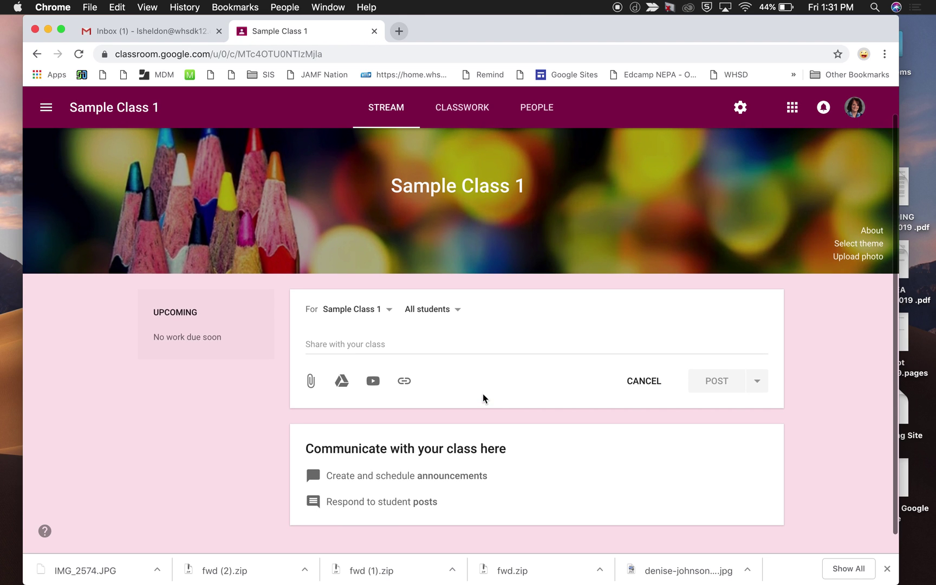
pyautogui.scroll(2, 483, 399)
# Create a new classwork assignment titled "Sample Assignment".
pyautogui.click(471, 122)
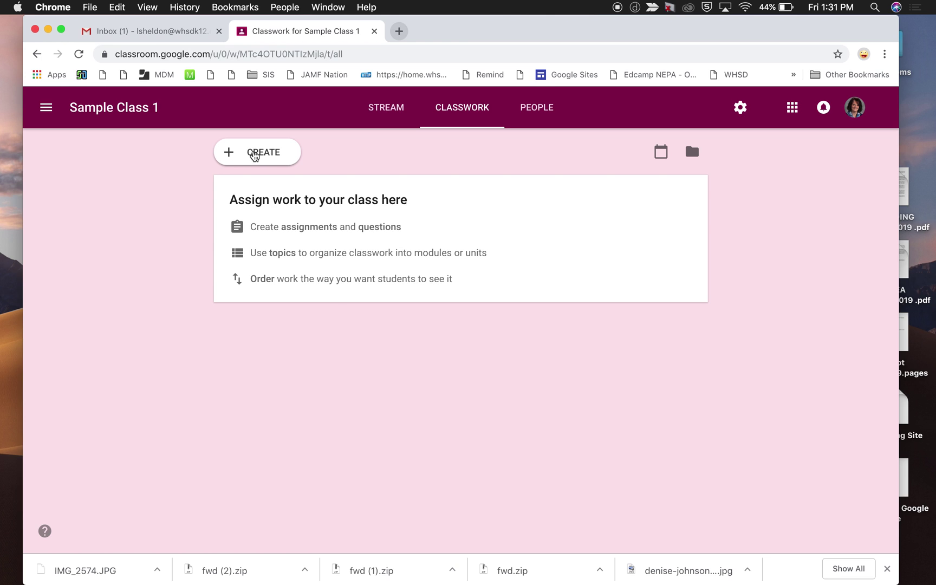
pyautogui.click(252, 154)
pyautogui.click(259, 194)
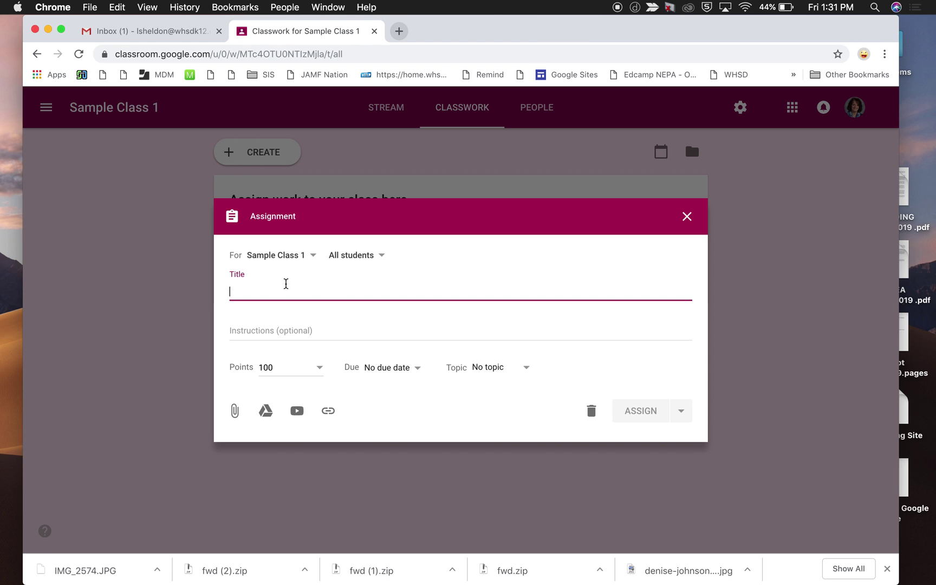
pyautogui.write('Sample')
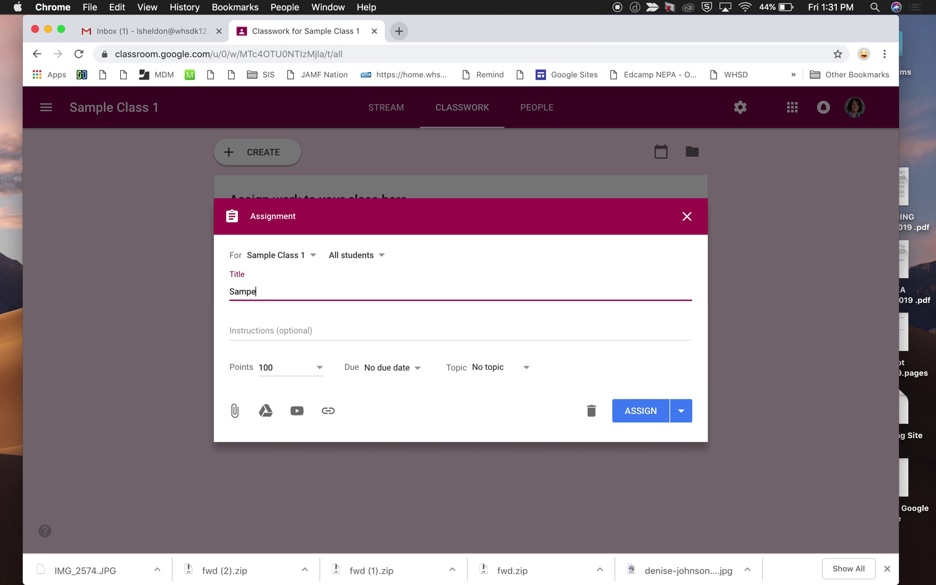
pyautogui.write(' Assignm')
pyautogui.write('net')
pyautogui.write('ent')
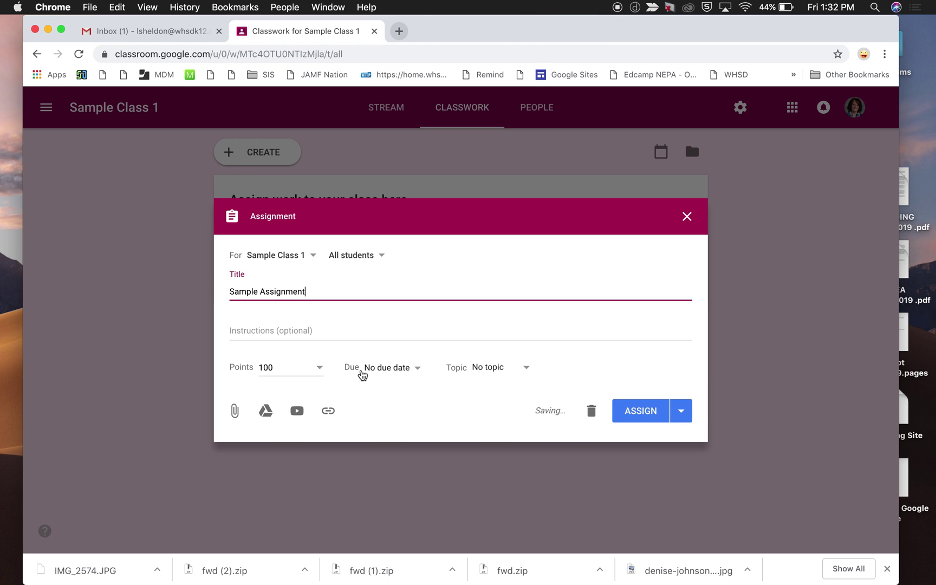
# Set the assignment's due date to September 17, 2018.
pyautogui.click(417, 368)
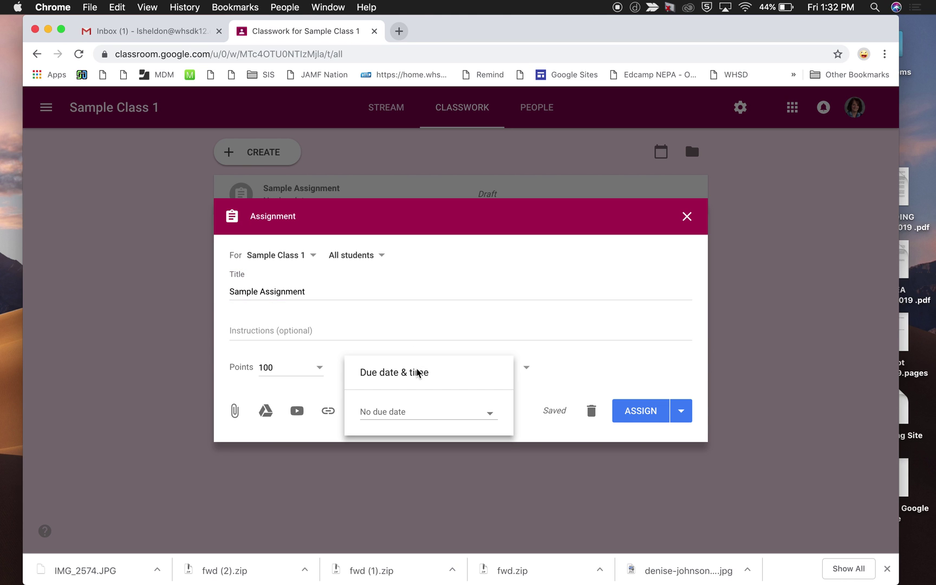
pyautogui.click(443, 414)
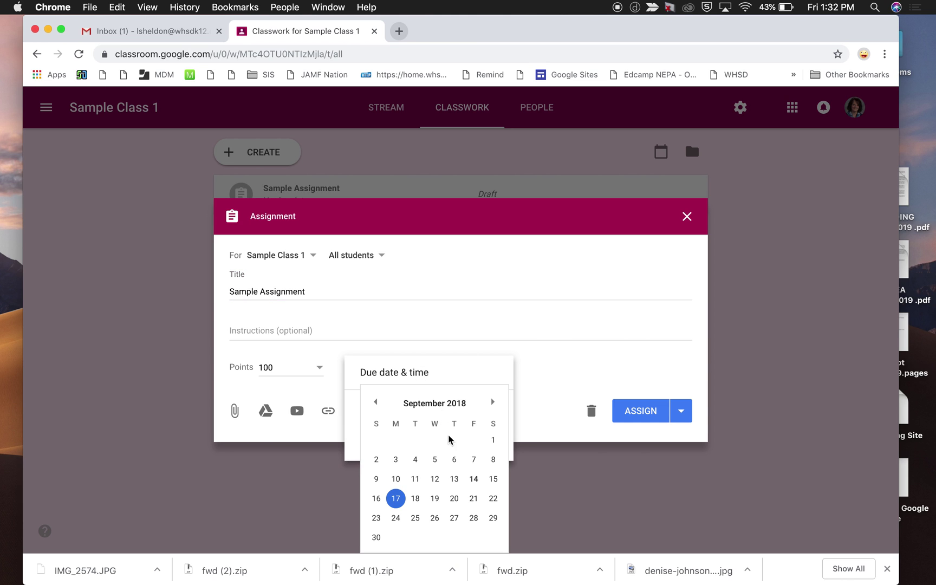
pyautogui.click(396, 497)
pyautogui.click(537, 359)
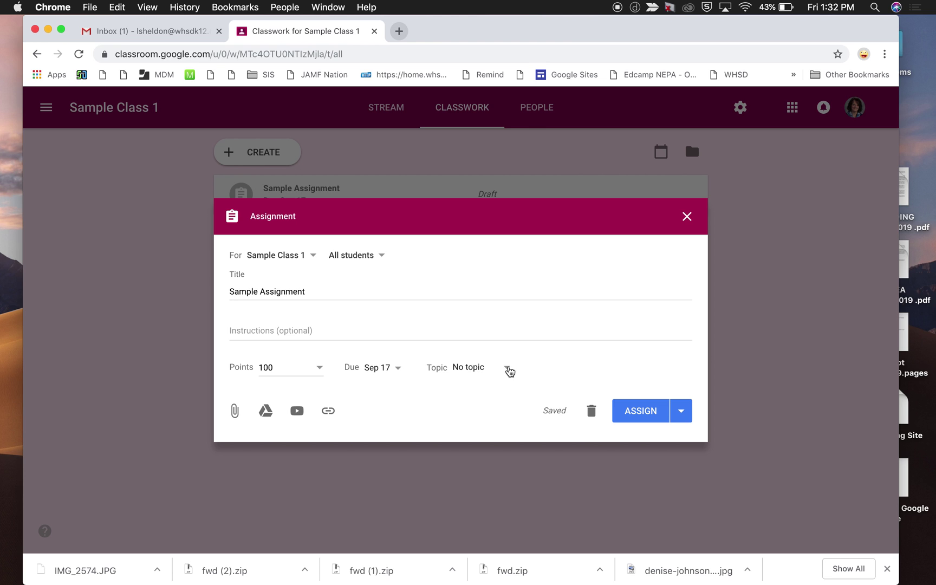
# Give the assignment a new topic named "Homework" and the instructions "Sample Instructions".
pyautogui.click(509, 371)
pyautogui.click(500, 391)
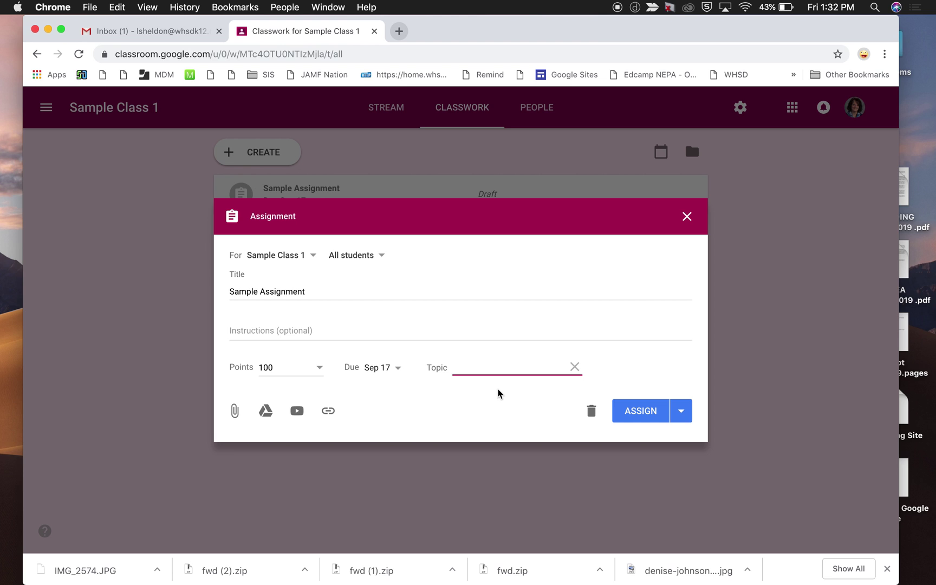
pyautogui.write('Homework')
pyautogui.click(319, 330)
pyautogui.write('Sample ')
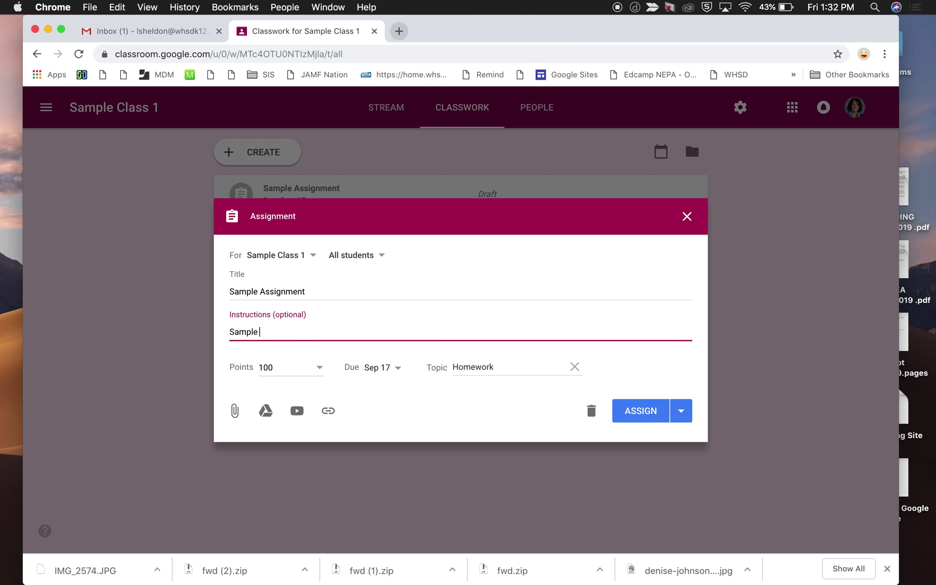
pyautogui.write('Instructions')
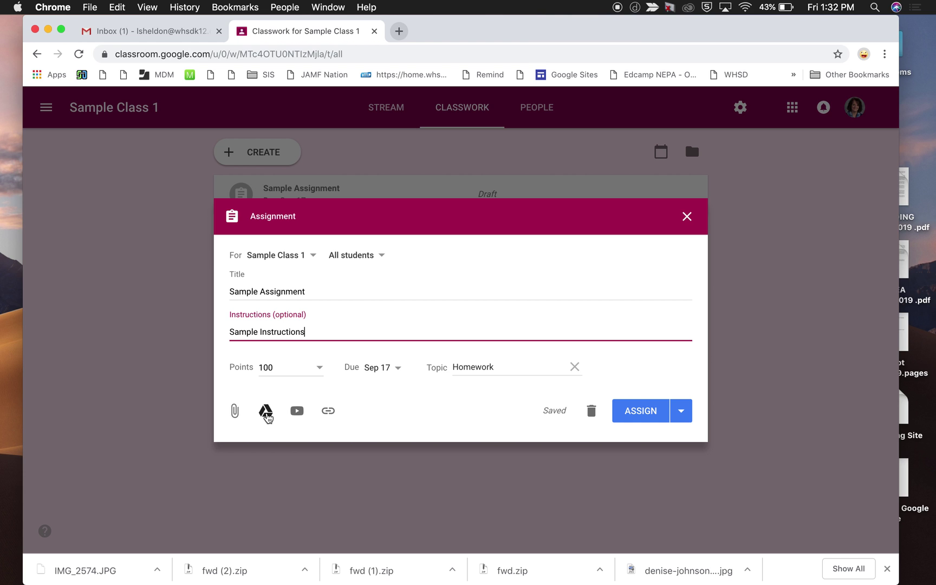
# Attach the Google Docs file "Name" from Drive to the assignment and set it to make a copy for each student.
pyautogui.click(266, 411)
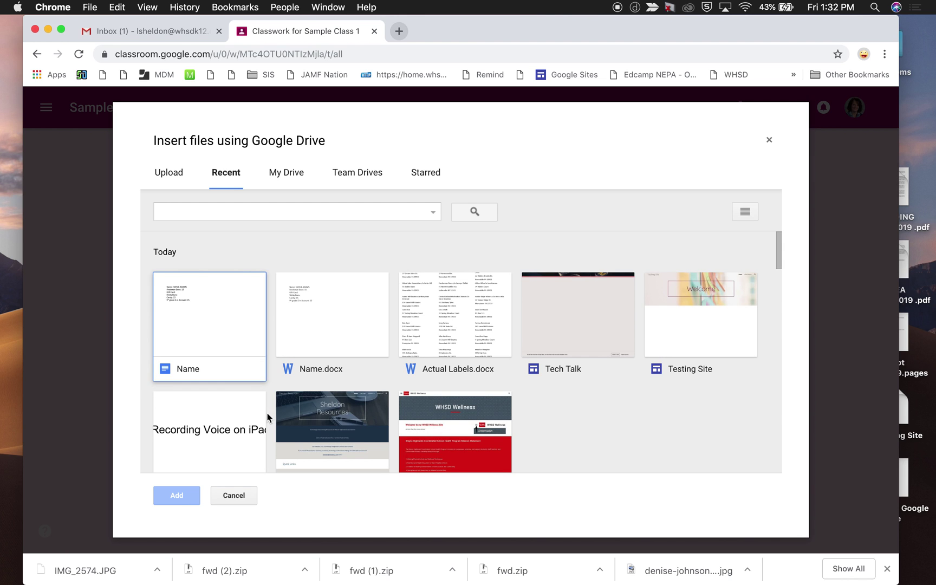
pyautogui.click(208, 340)
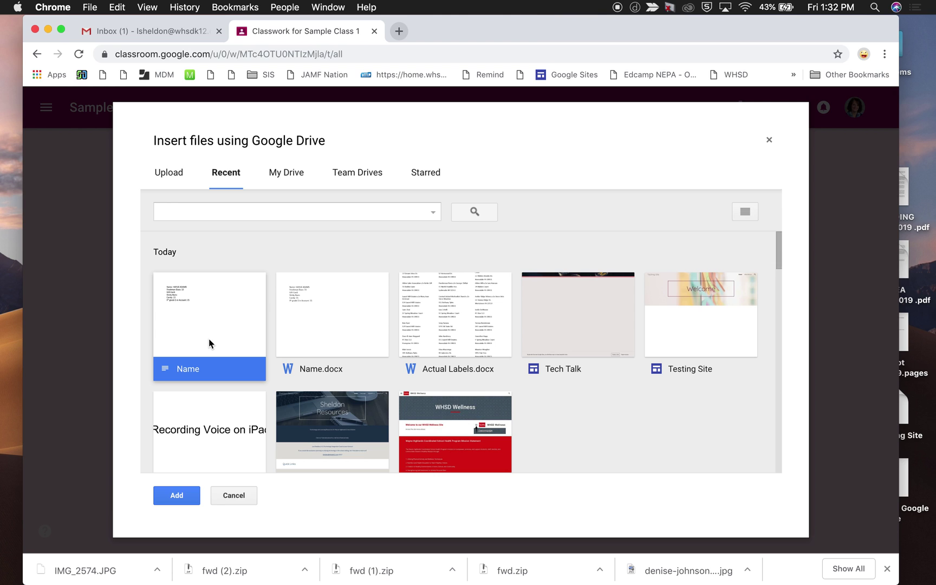
pyautogui.click(179, 495)
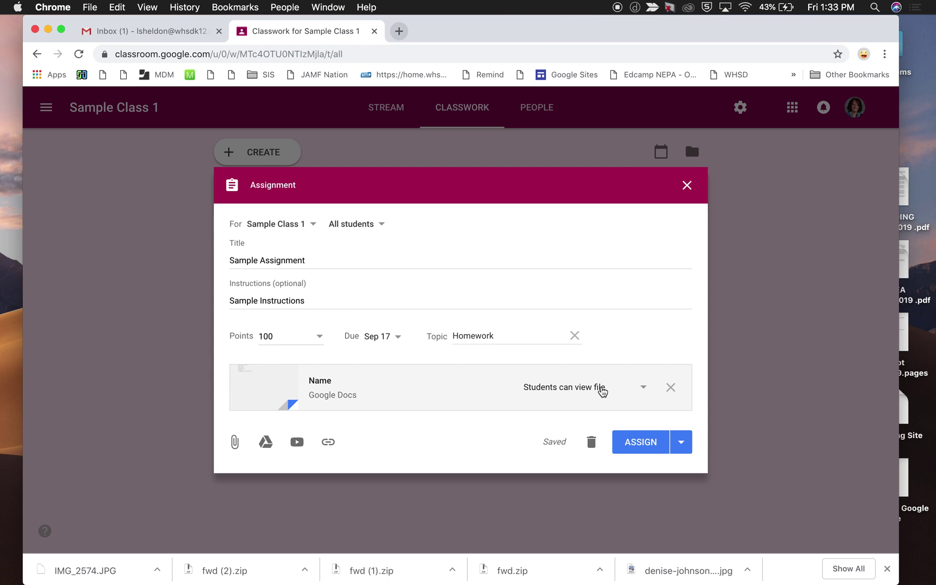
pyautogui.click(645, 389)
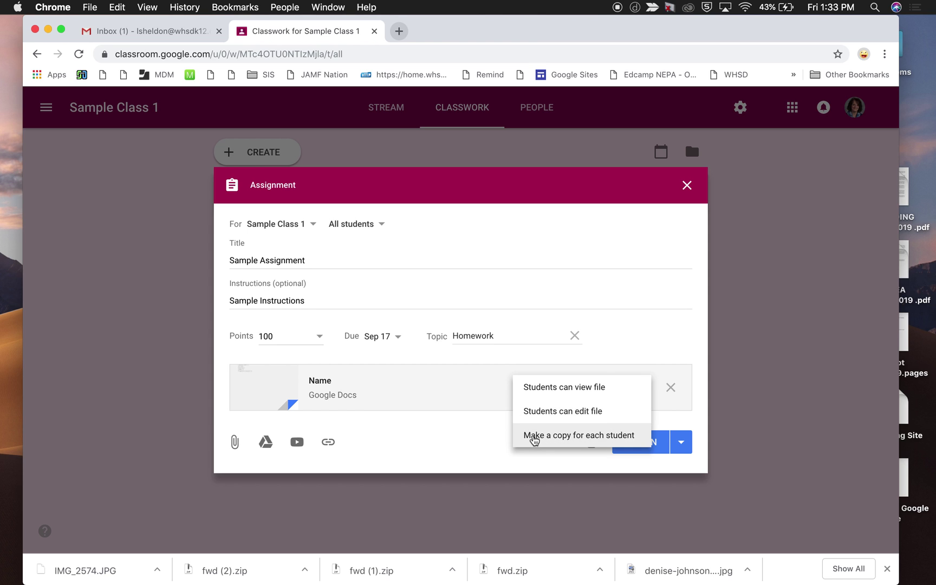
pyautogui.click(610, 440)
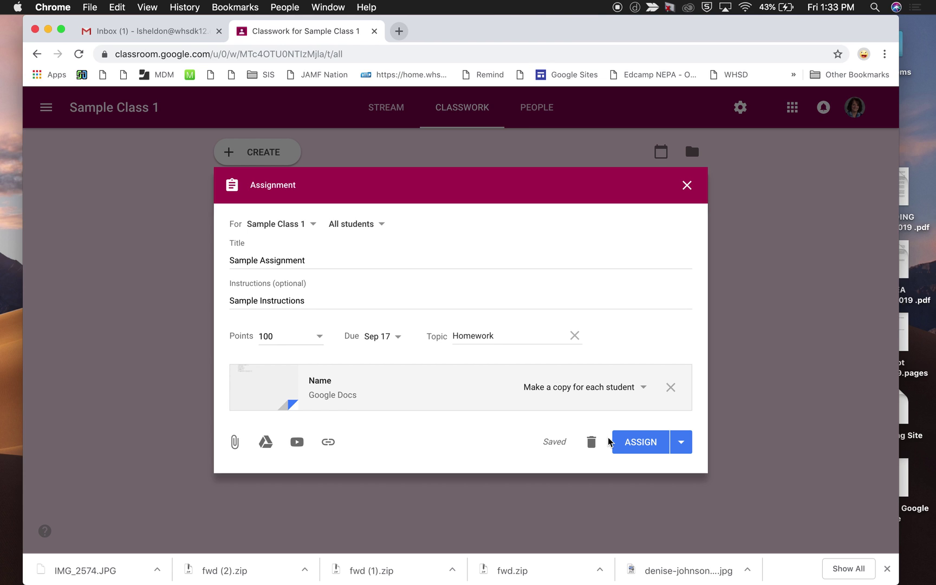
# Review the posting options for the Sample Assignment and assign it to all students right away.
pyautogui.click(680, 443)
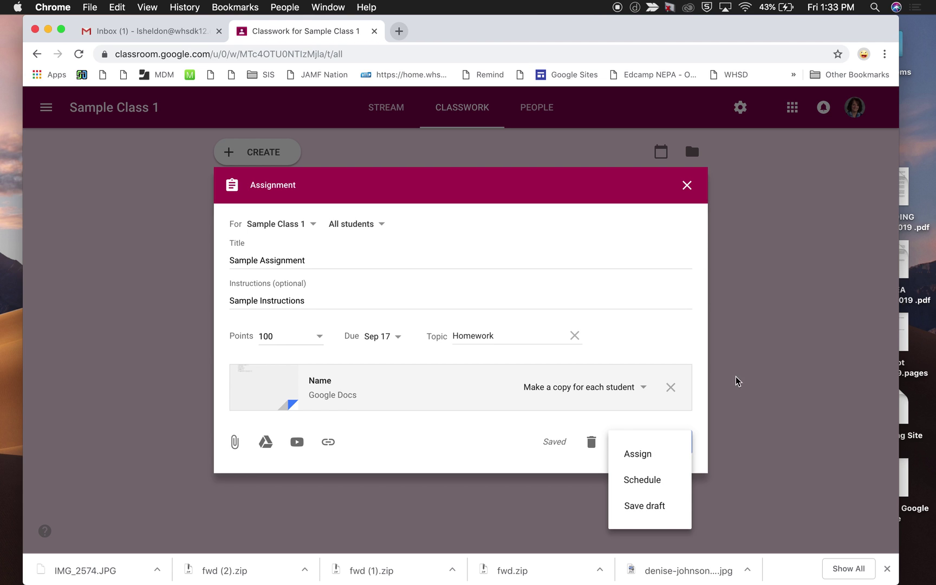
pyautogui.click(534, 438)
pyautogui.click(644, 449)
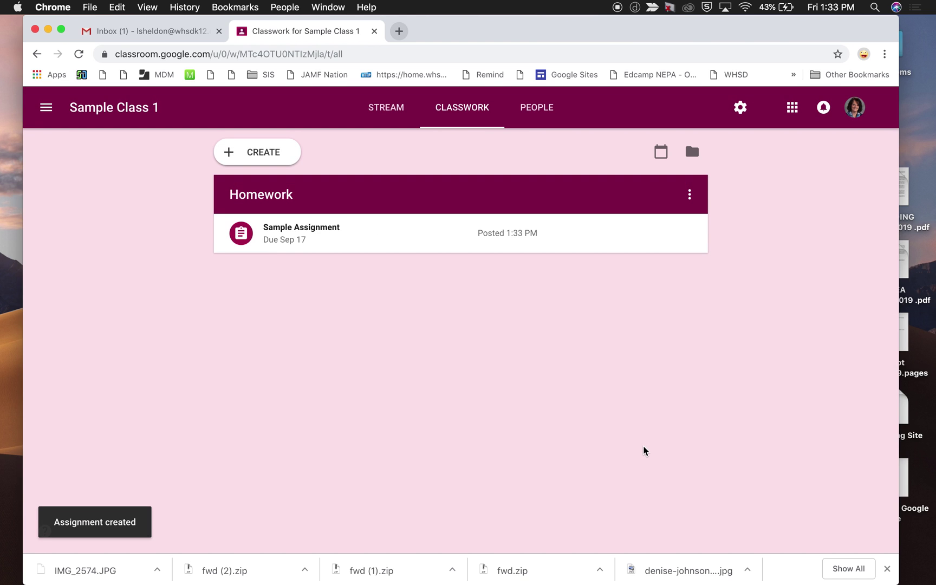
# Create a short-answer classwork question reading "Ask here....." for all students and open its posting options.
pyautogui.click(242, 151)
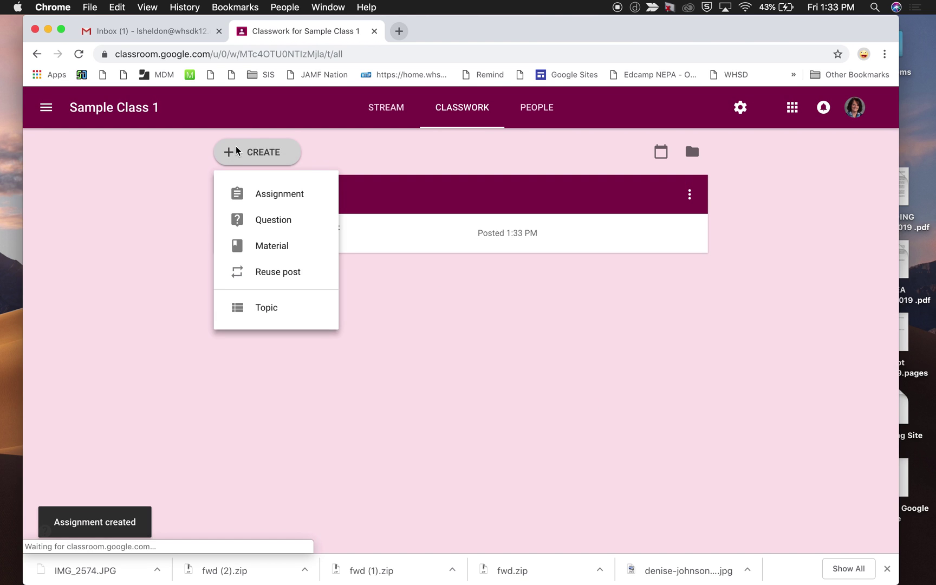
pyautogui.click(257, 221)
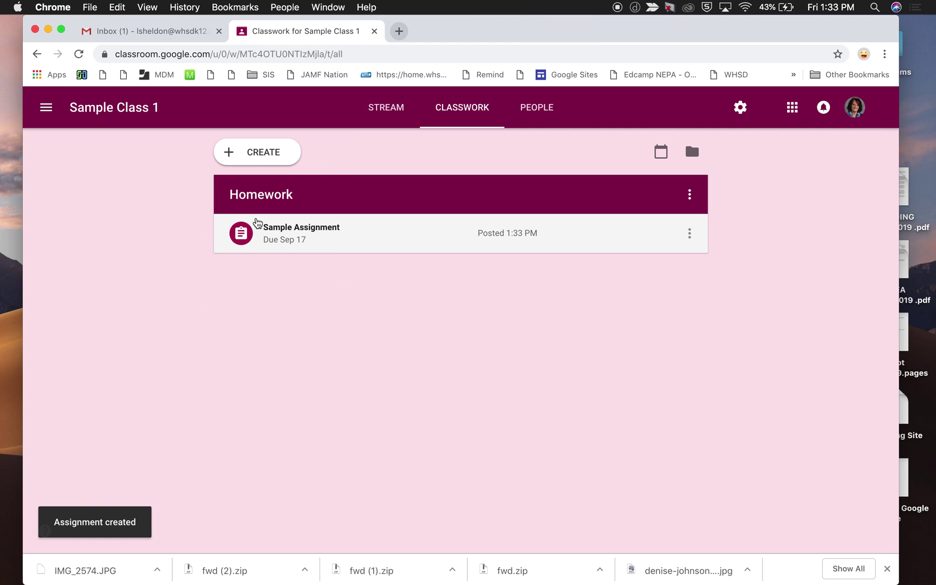
pyautogui.click(251, 154)
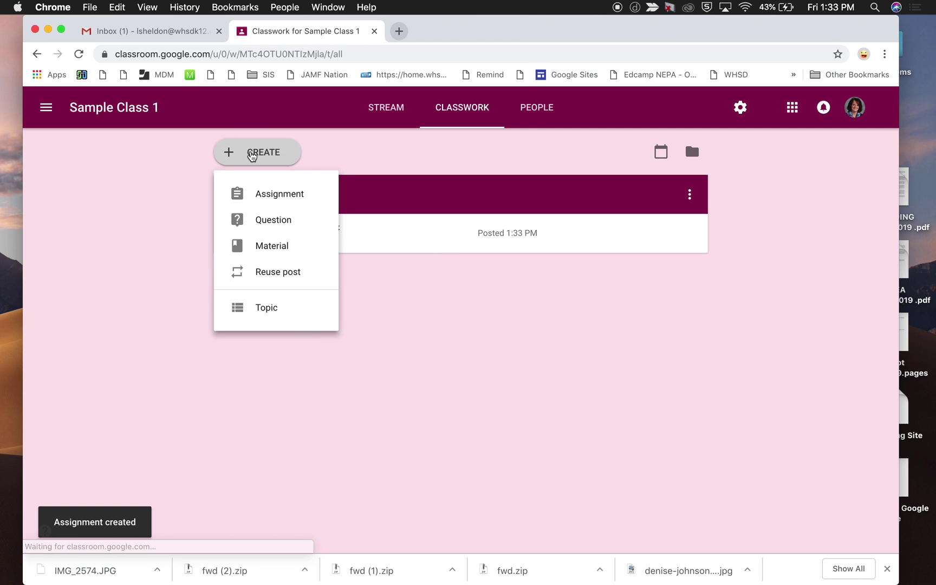
pyautogui.click(245, 219)
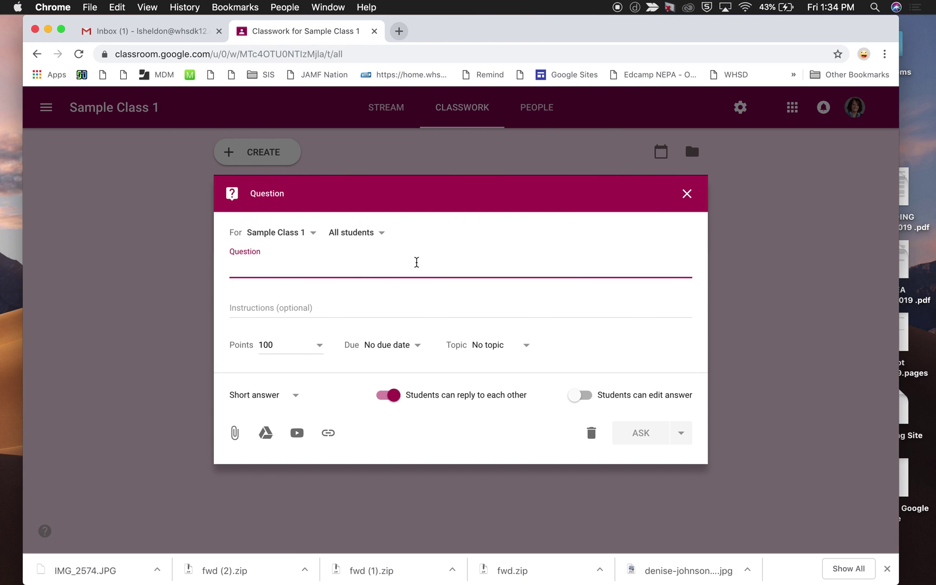
pyautogui.write('Ask here.....')
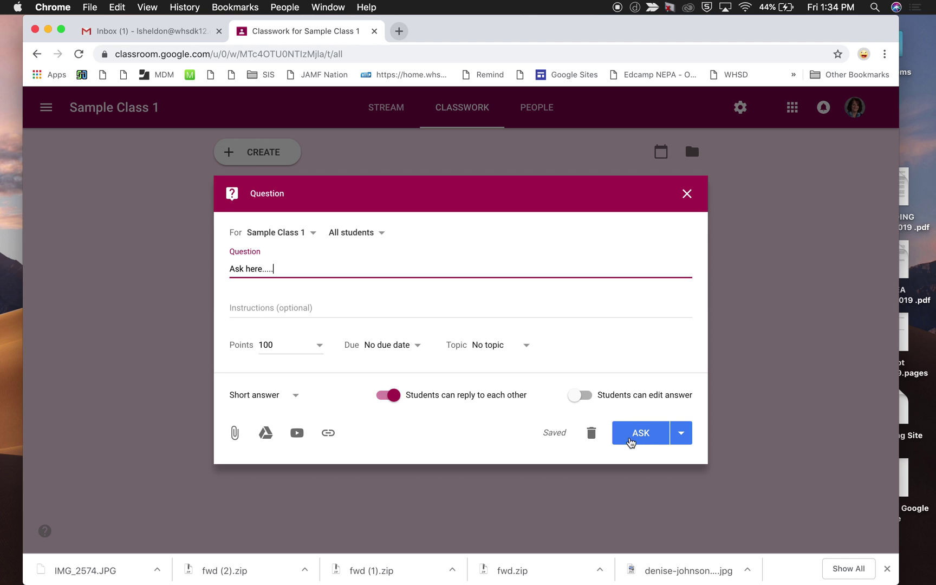
pyautogui.click(682, 435)
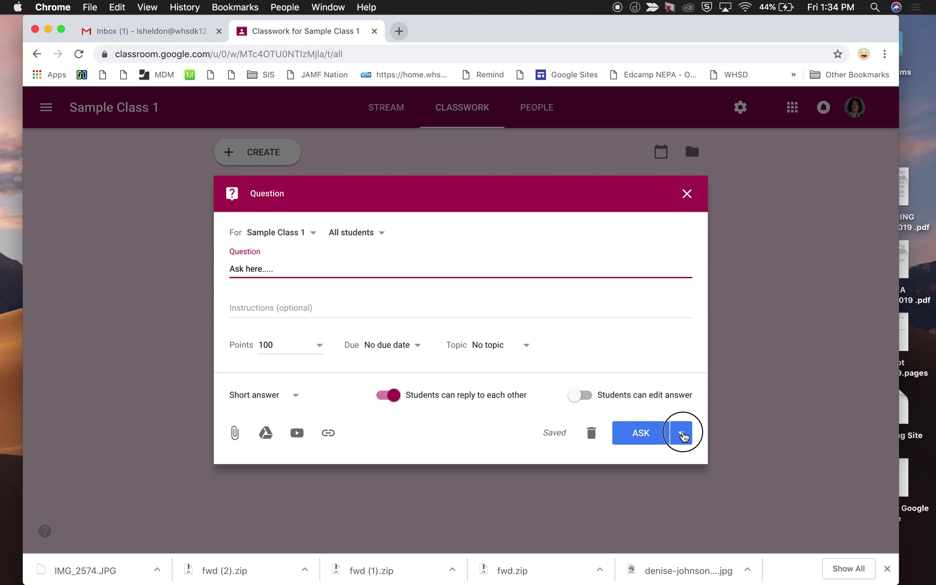